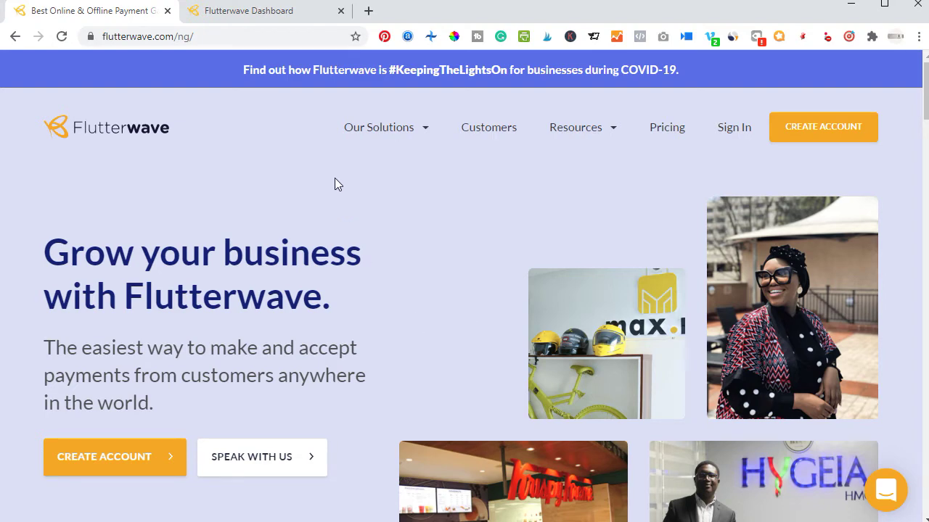
pyautogui.moveTo(616, 141)
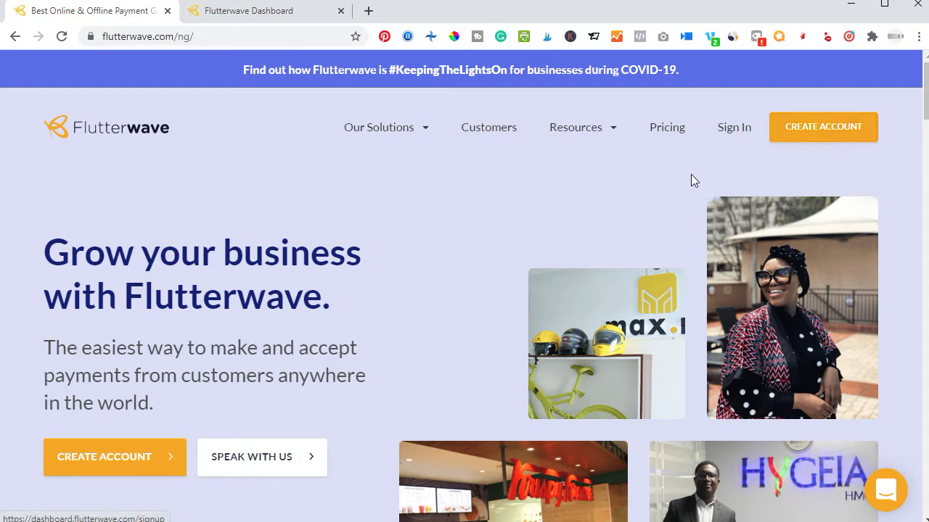
pyautogui.scroll(-2, 457, 243)
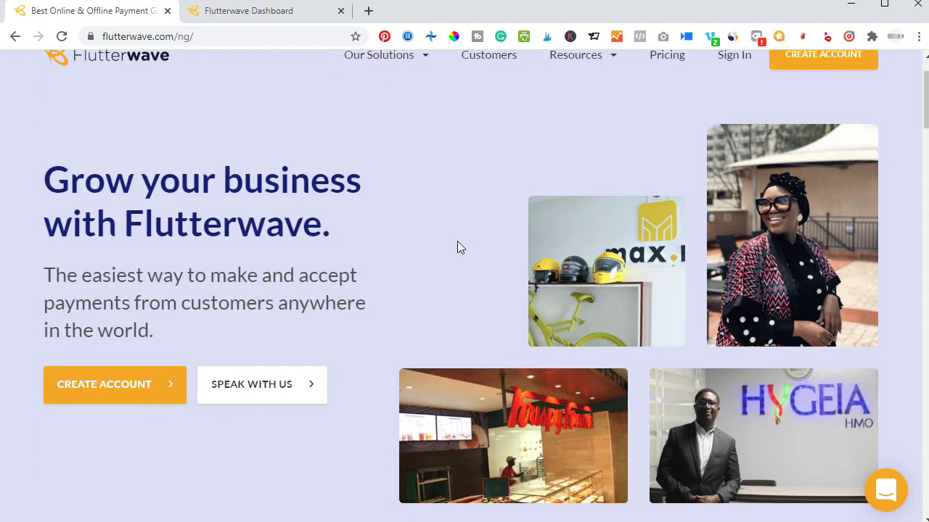
pyautogui.scroll(-8, 457, 241)
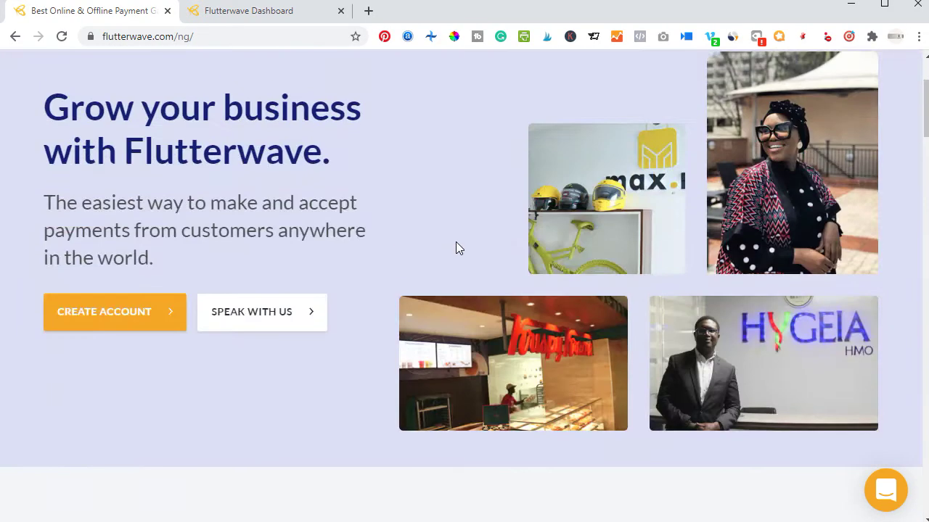
pyautogui.scroll(2, 456, 244)
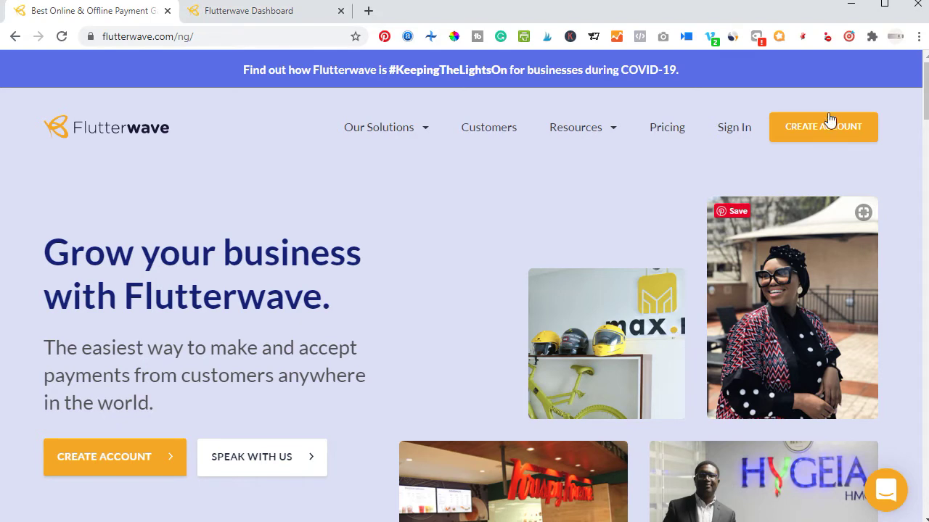
# Step: Switch to the Flutterwave Dashboard and open the list of invoices
pyautogui.click(253, 16)
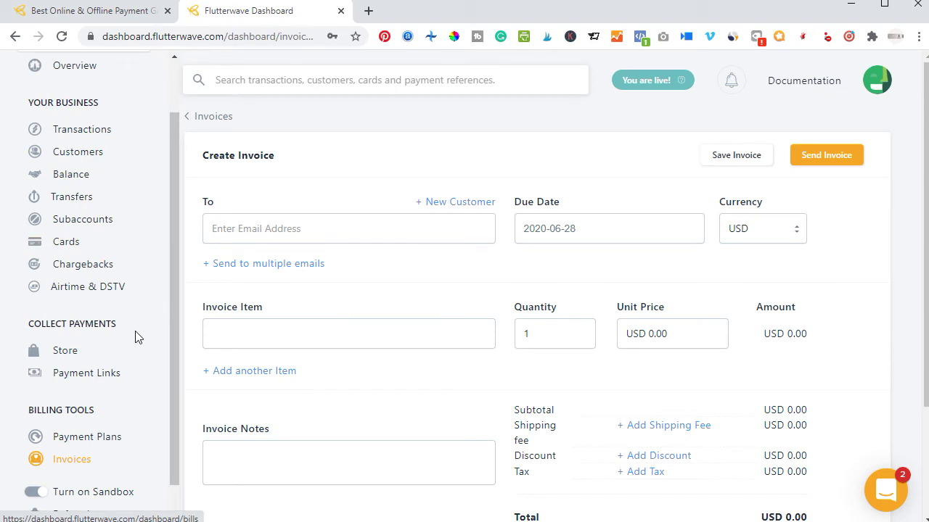
pyautogui.scroll(-1, 137, 341)
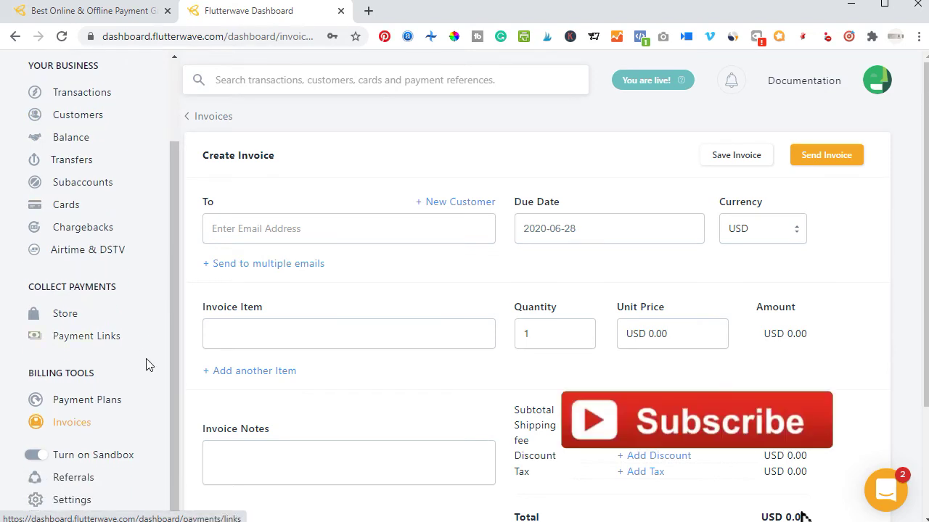
pyautogui.click(65, 421)
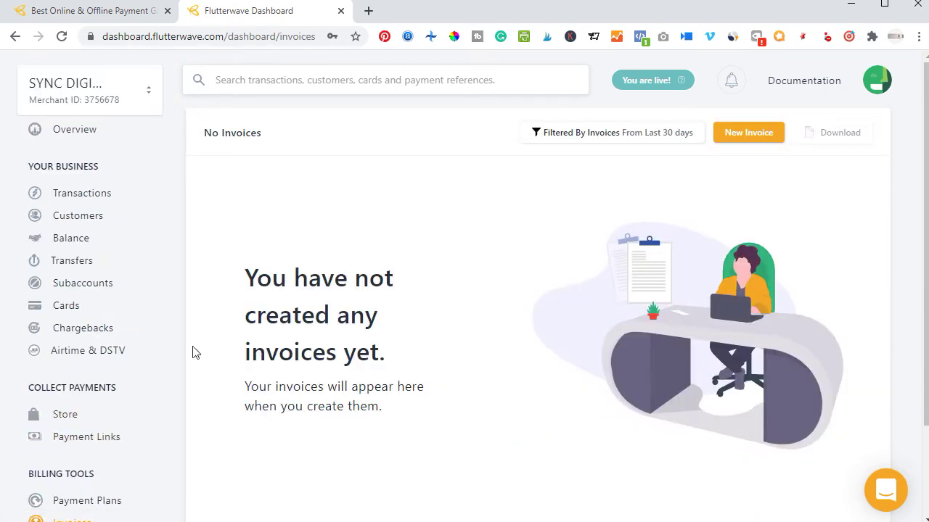
pyautogui.scroll(-1, 71, 488)
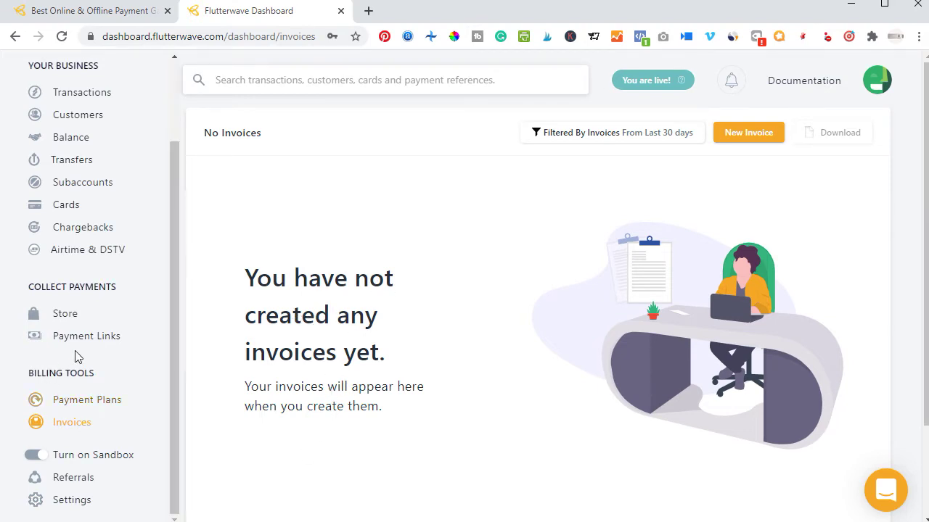
pyautogui.click(93, 344)
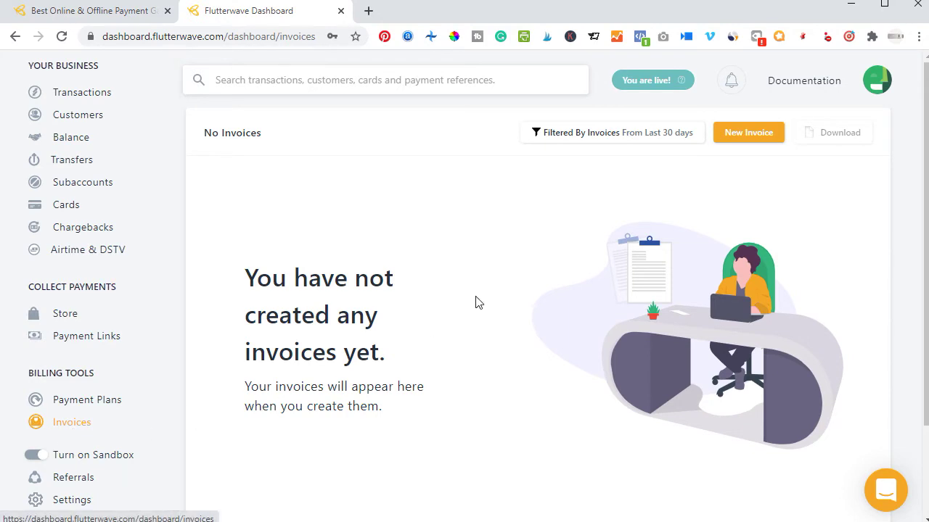
# Step: Start a new invoice and set its currency to USD
pyautogui.click(749, 135)
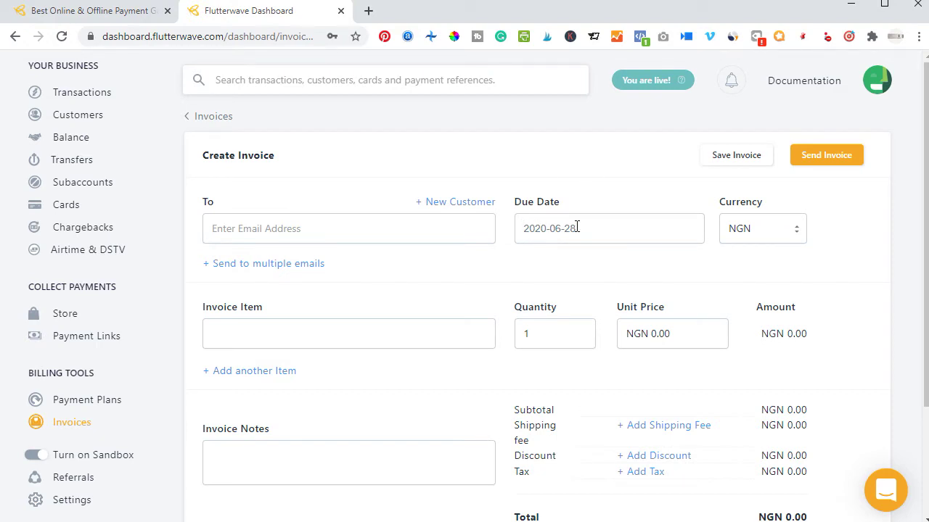
pyautogui.click(762, 229)
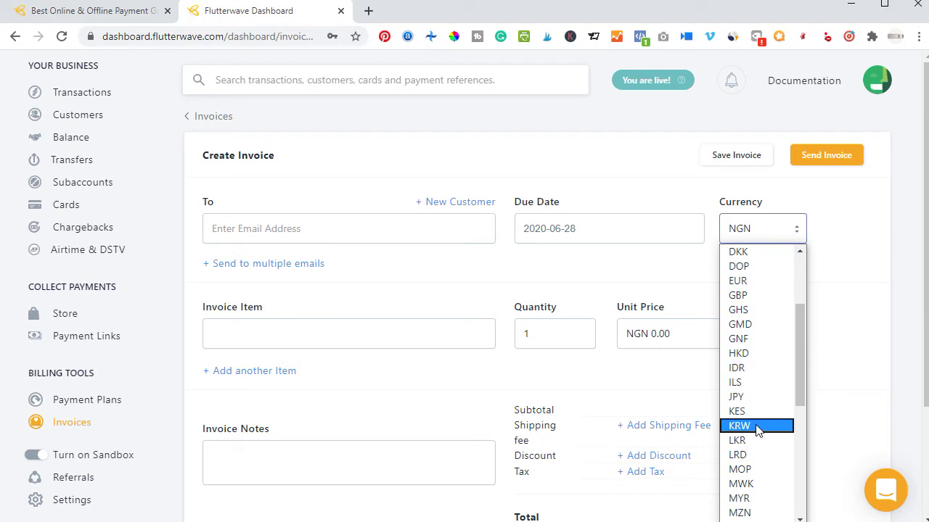
pyautogui.press('u')
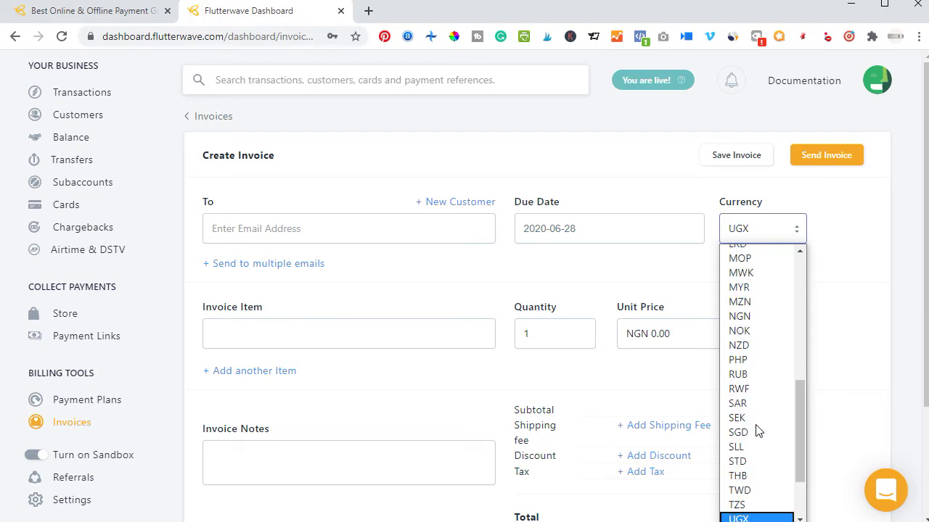
pyautogui.press('Down')
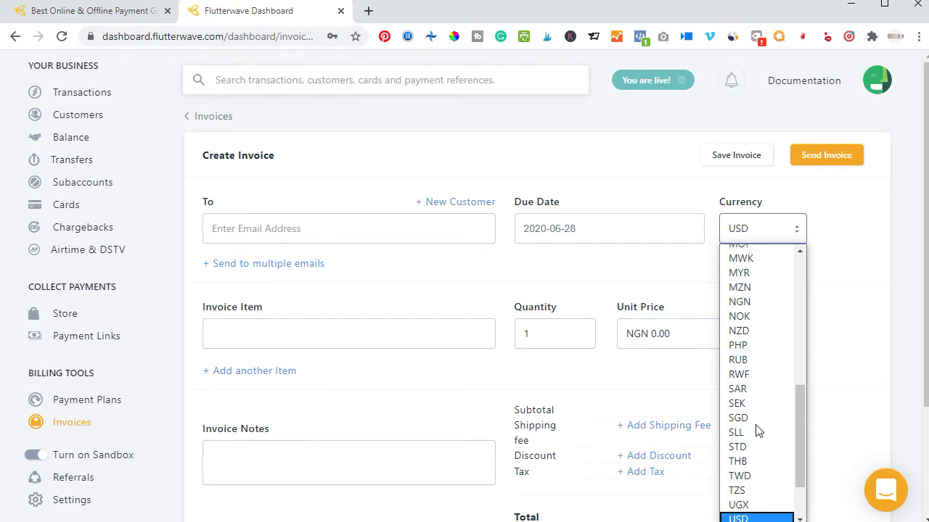
pyautogui.click(747, 517)
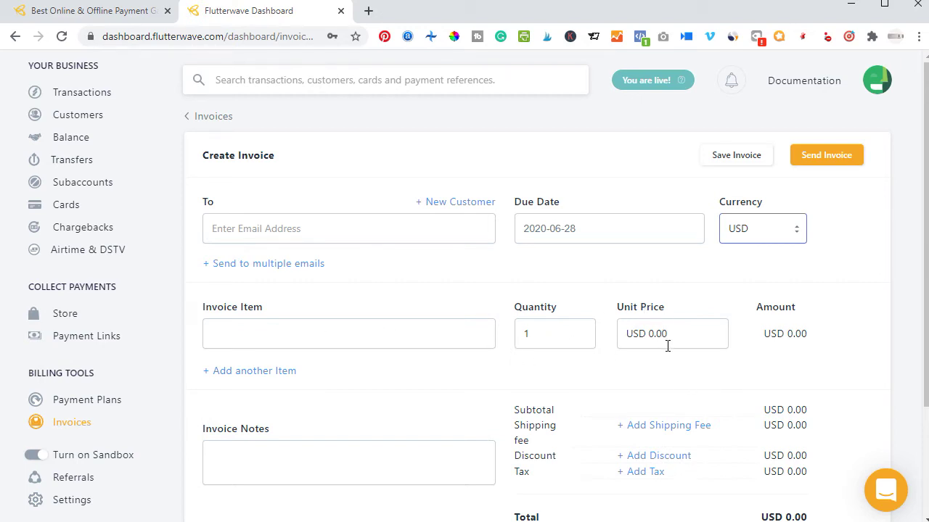
# Step: Examine the invoice form's item, notes, fee and currency options, including sending to multiple emails
pyautogui.scroll(-2, 661, 348)
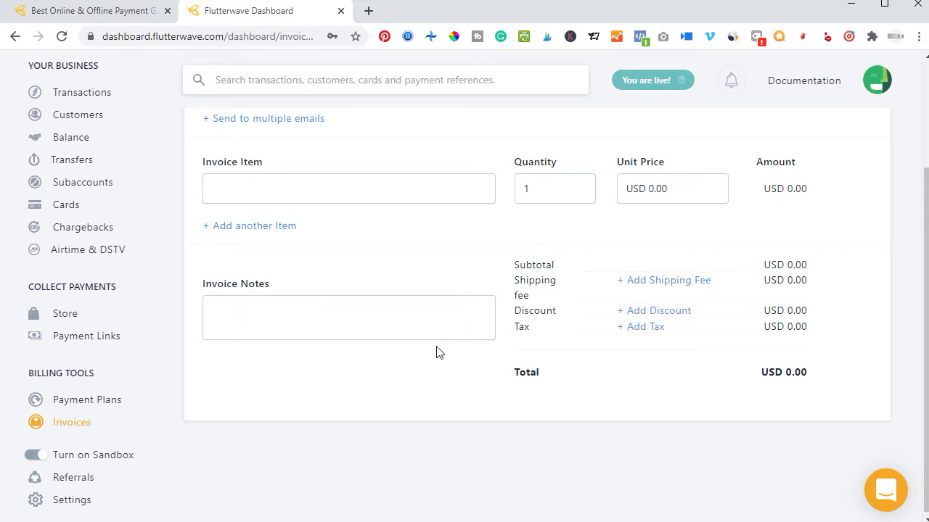
pyautogui.scroll(2, 653, 360)
pyautogui.scroll(1, 536, 324)
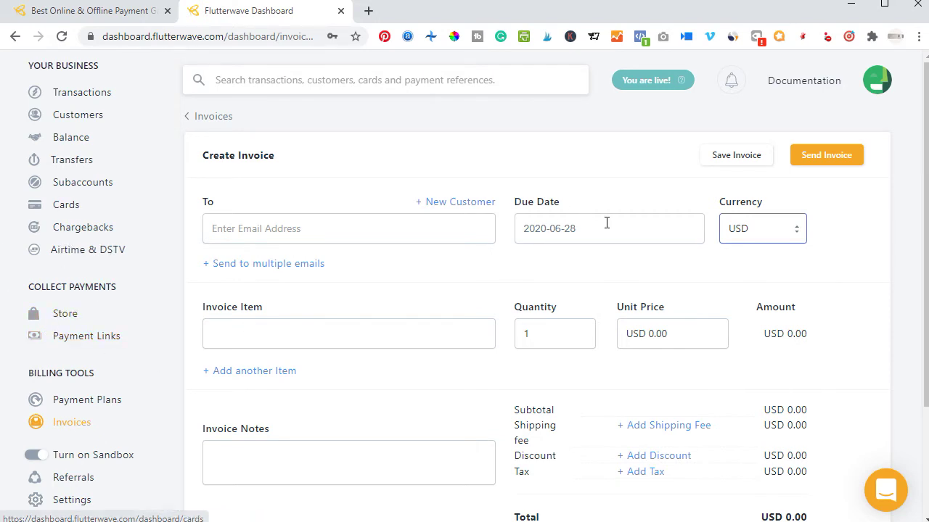
pyautogui.click(798, 231)
pyautogui.scroll(1, 758, 363)
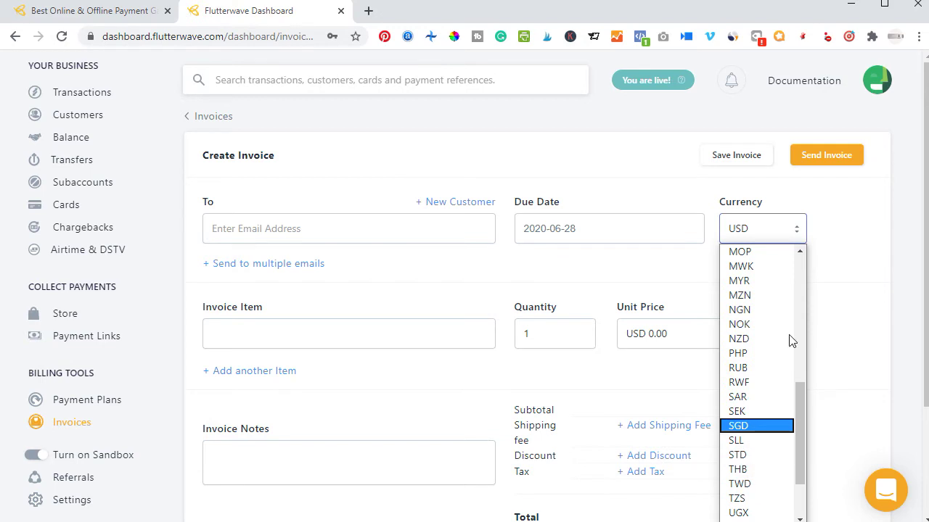
pyautogui.click(802, 313)
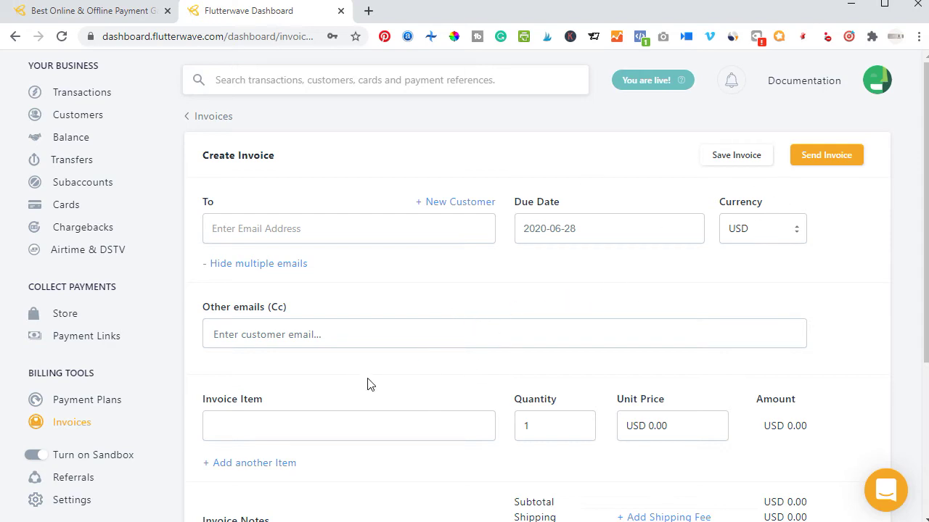
# Step: Start a new single charge payment link and name it "Example"
pyautogui.click(85, 338)
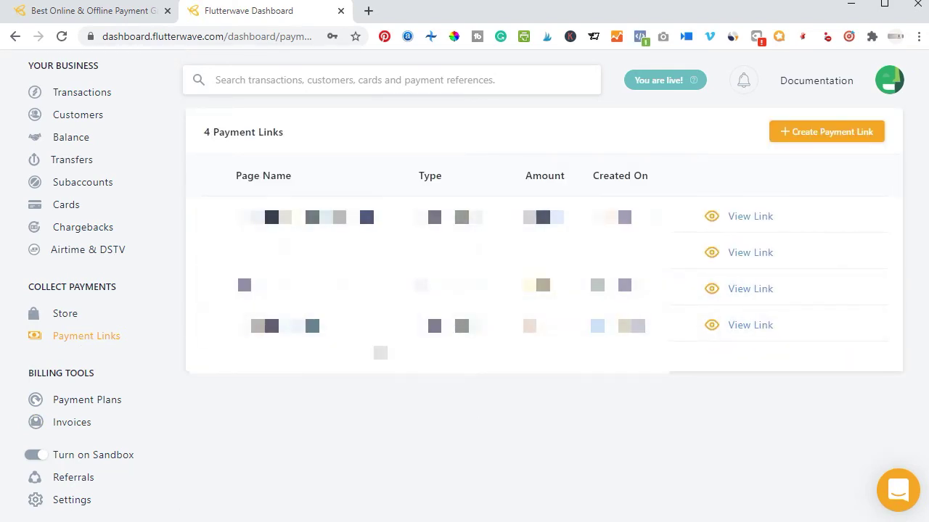
pyautogui.click(818, 135)
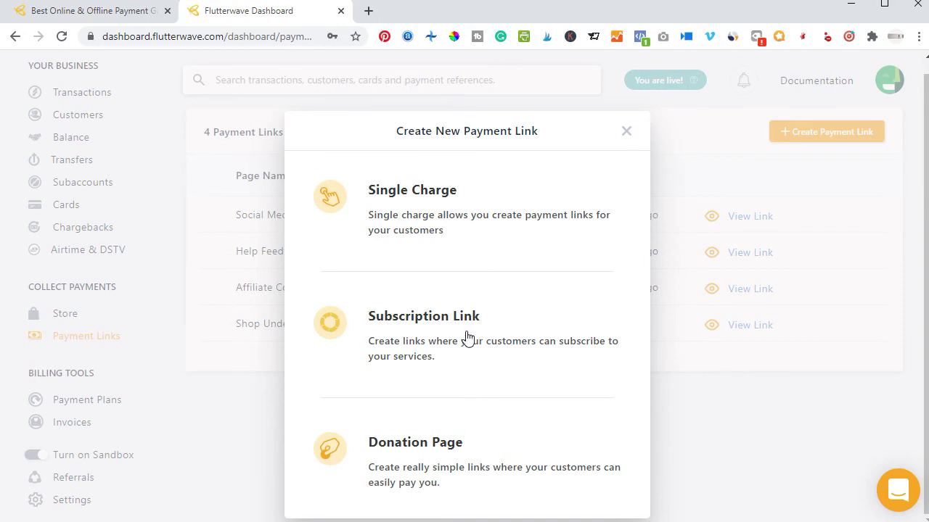
pyautogui.click(422, 207)
pyautogui.click(406, 203)
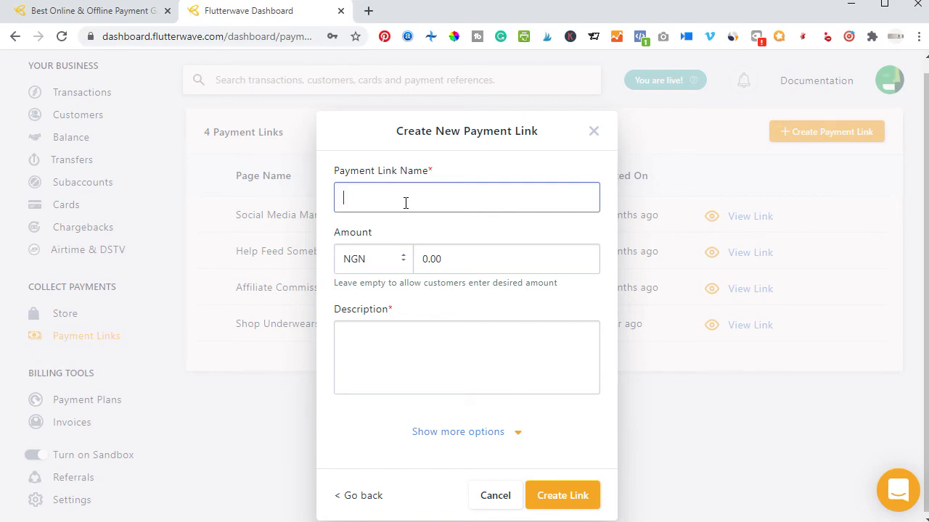
pyautogui.write('Example')
# Step: Set the payment link's currency to USD and enter "Example Pay" as its description
pyautogui.click(396, 259)
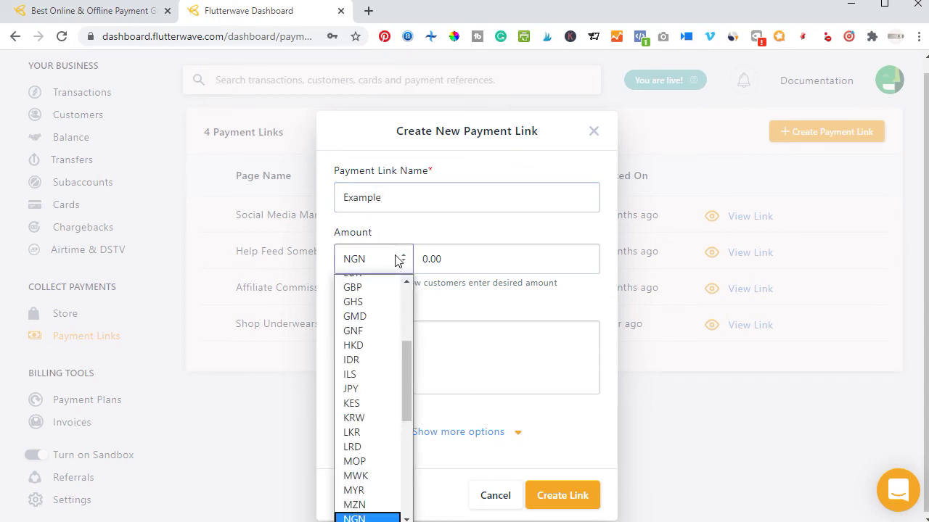
pyautogui.scroll(-5, 380, 443)
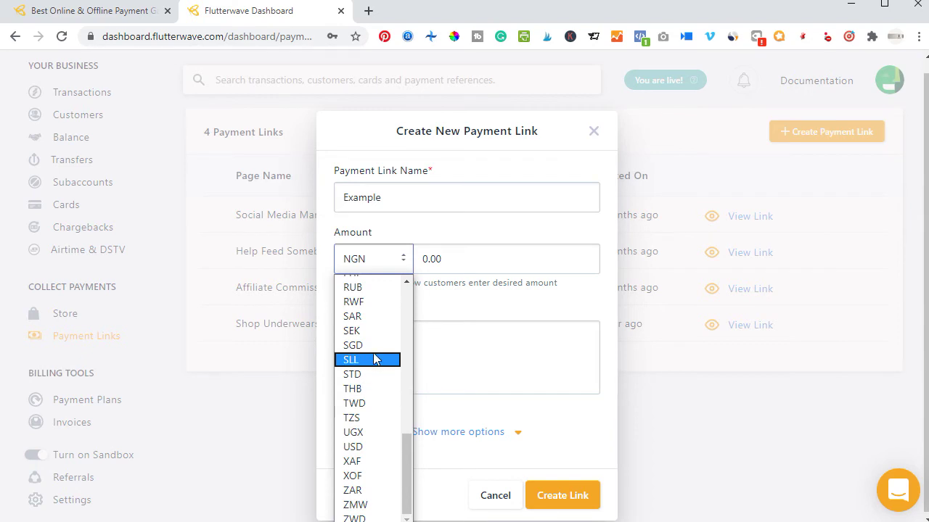
pyautogui.press('u')
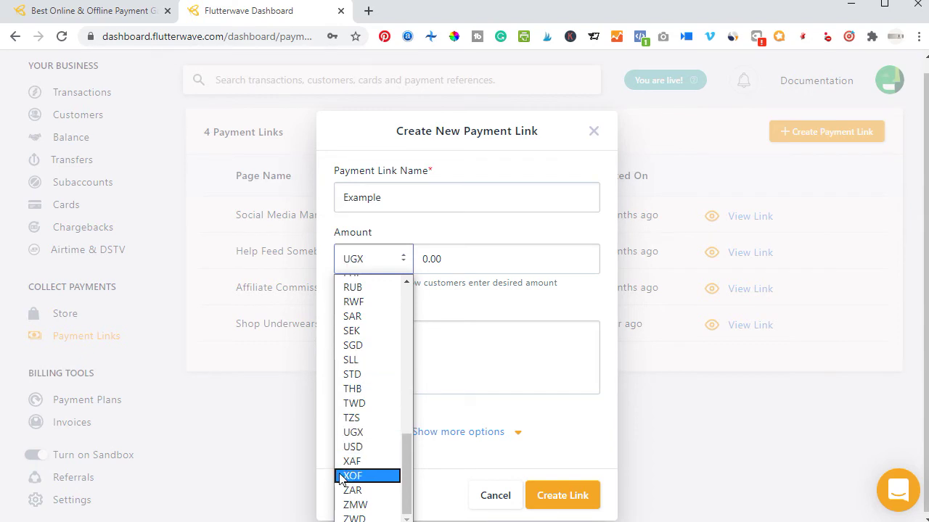
pyautogui.click(359, 448)
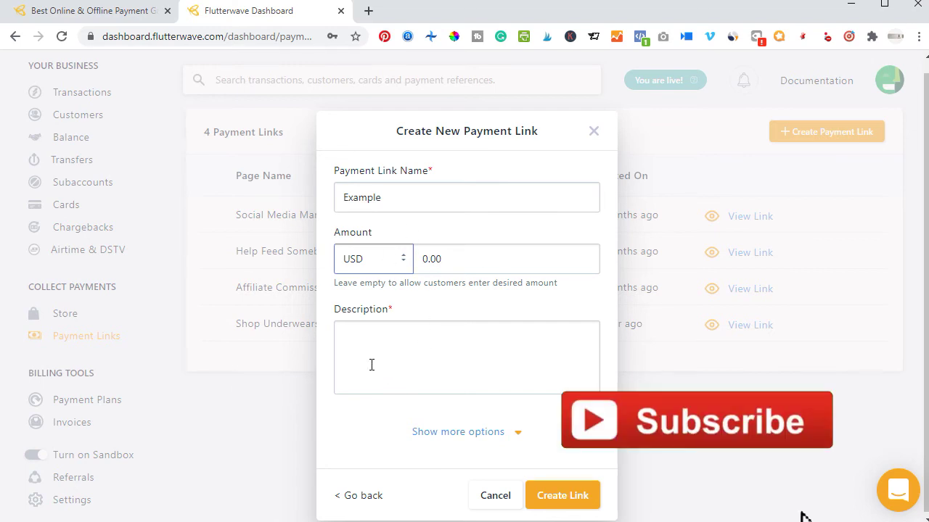
pyautogui.click(354, 341)
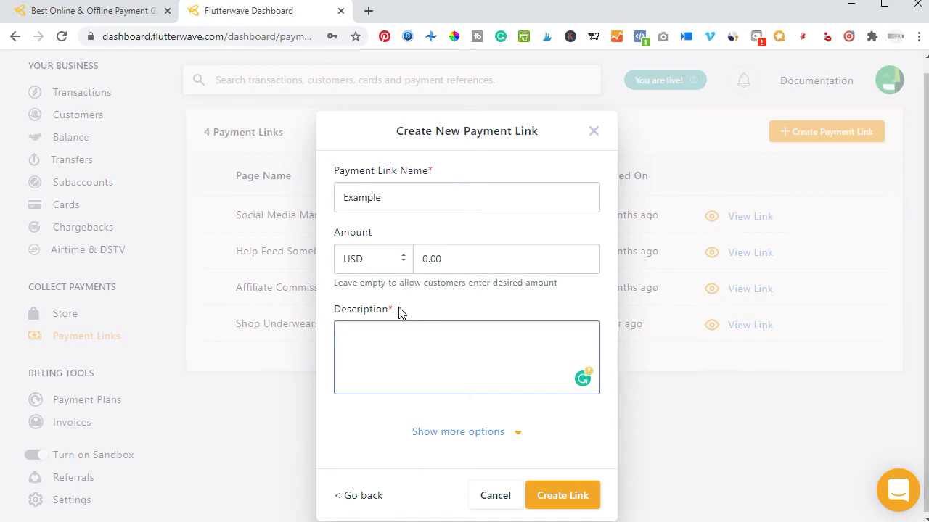
pyautogui.write('xample Pay')
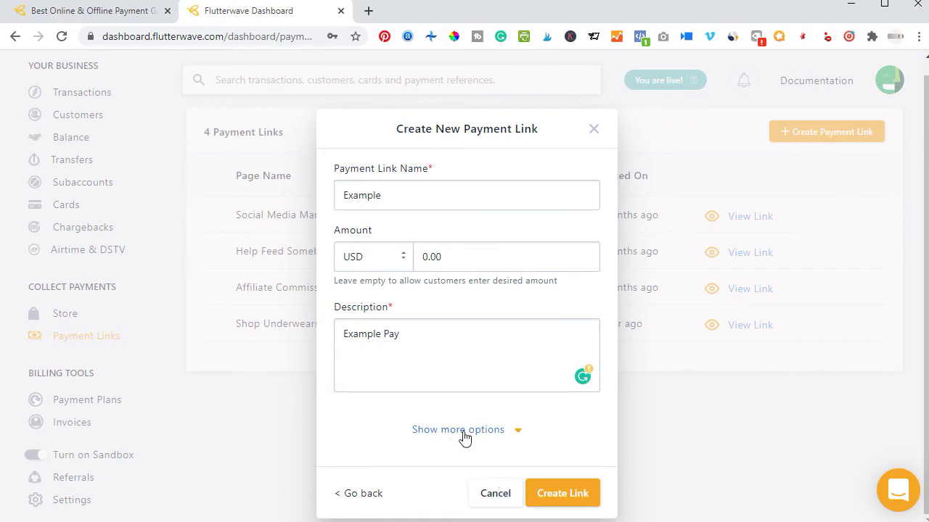
# Step: Expand the payment link's extra options and examine the custom URL, accepted currencies, redirect and extra information fields
pyautogui.click(519, 432)
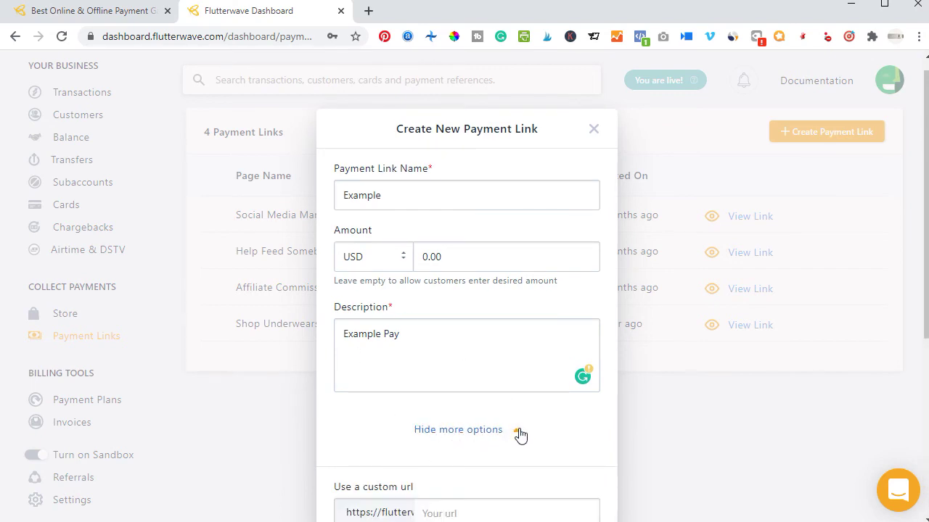
pyautogui.scroll(-2, 478, 406)
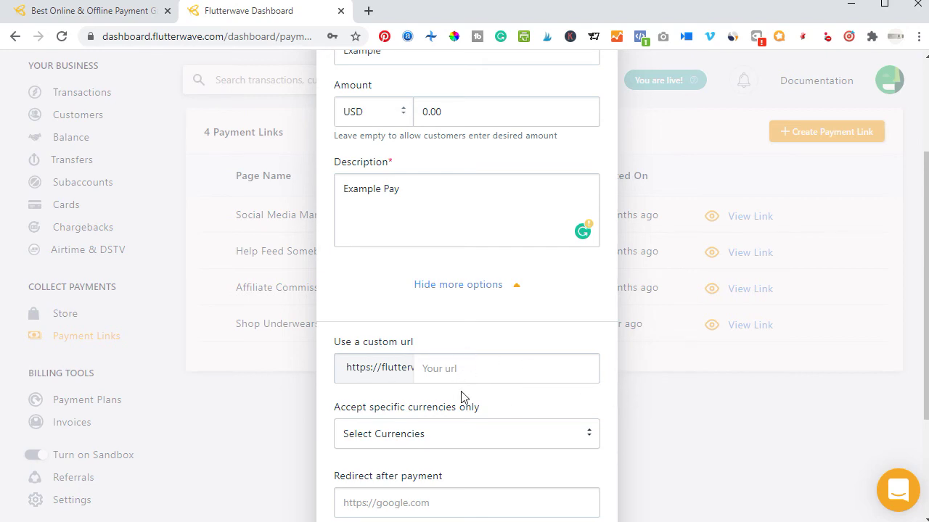
pyautogui.scroll(-2, 464, 398)
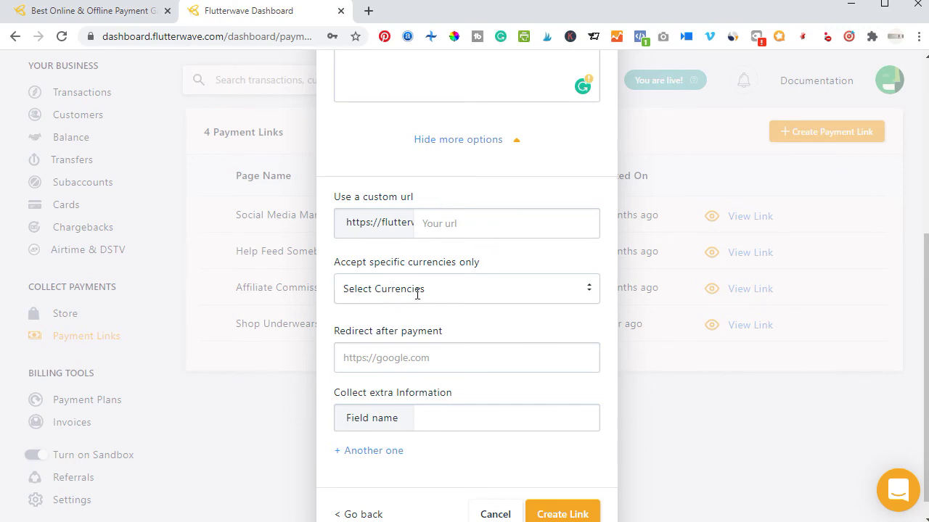
pyautogui.click(457, 301)
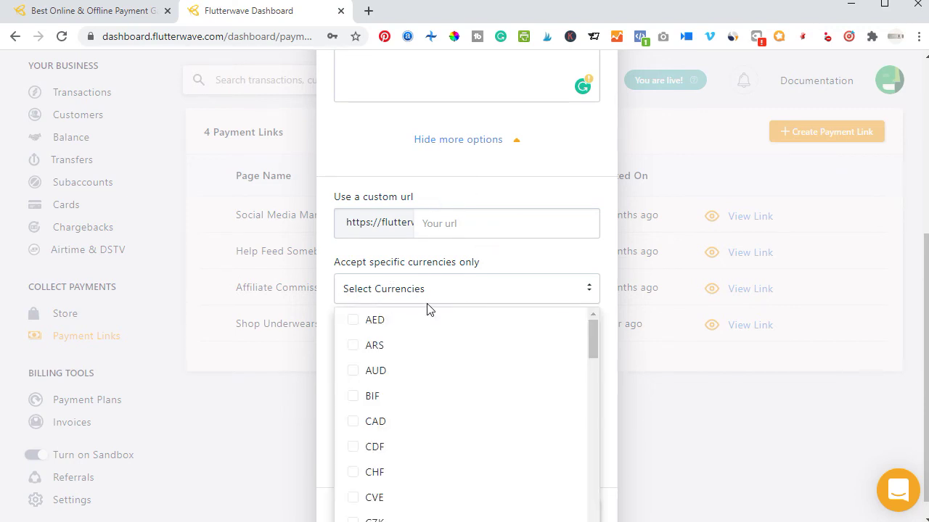
pyautogui.click(409, 289)
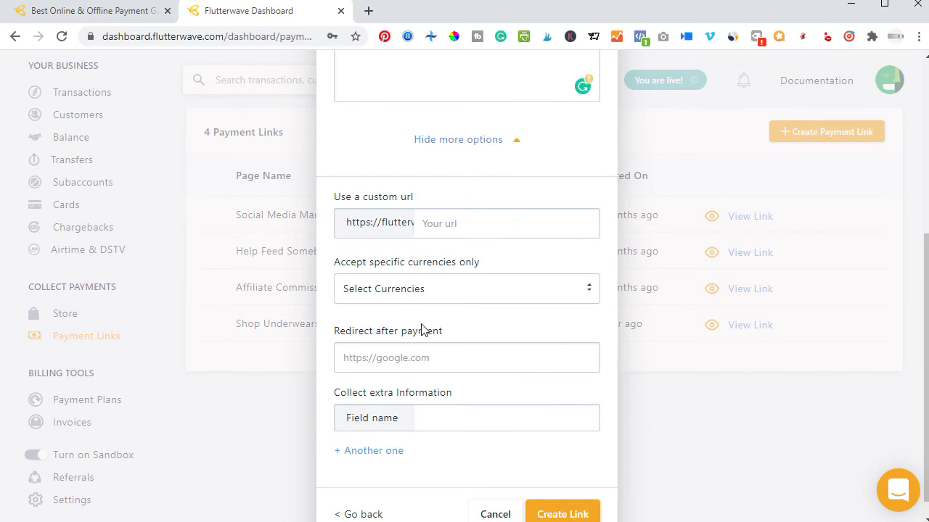
pyautogui.scroll(-1, 398, 377)
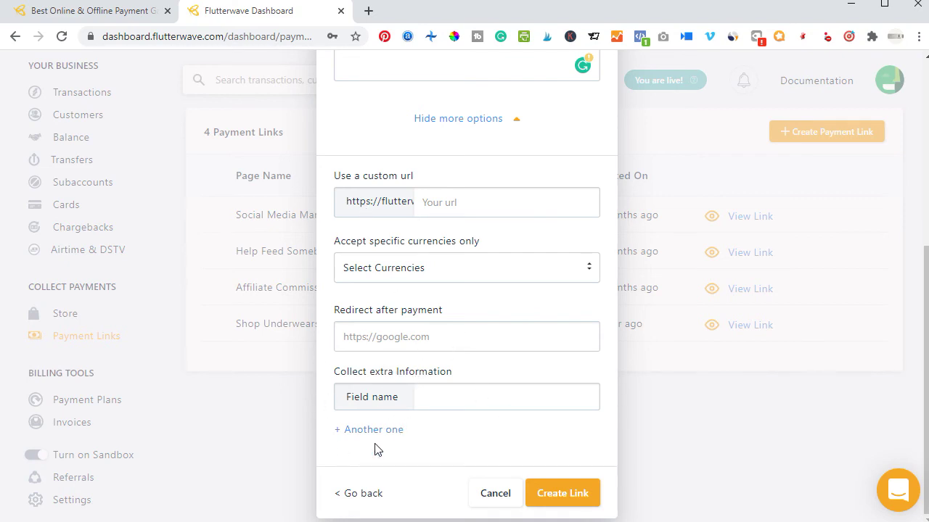
pyautogui.scroll(2, 395, 415)
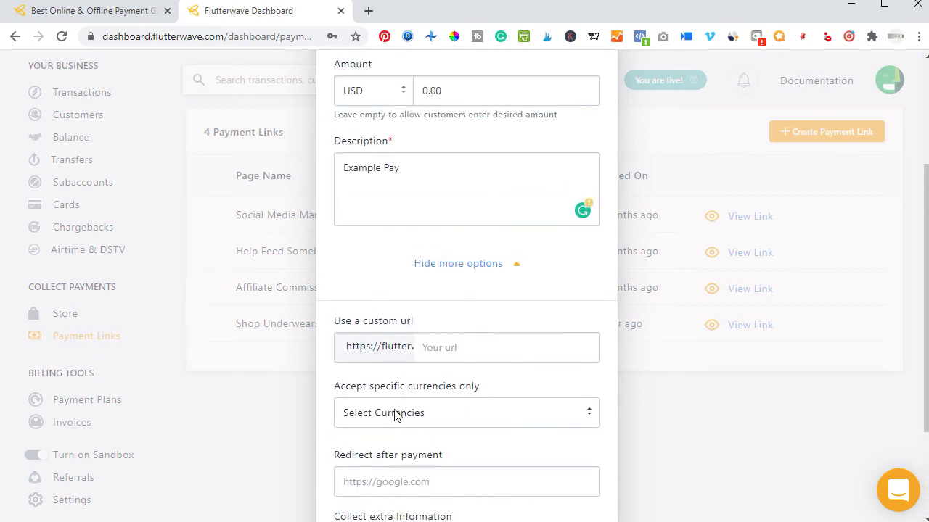
pyautogui.scroll(-2, 396, 411)
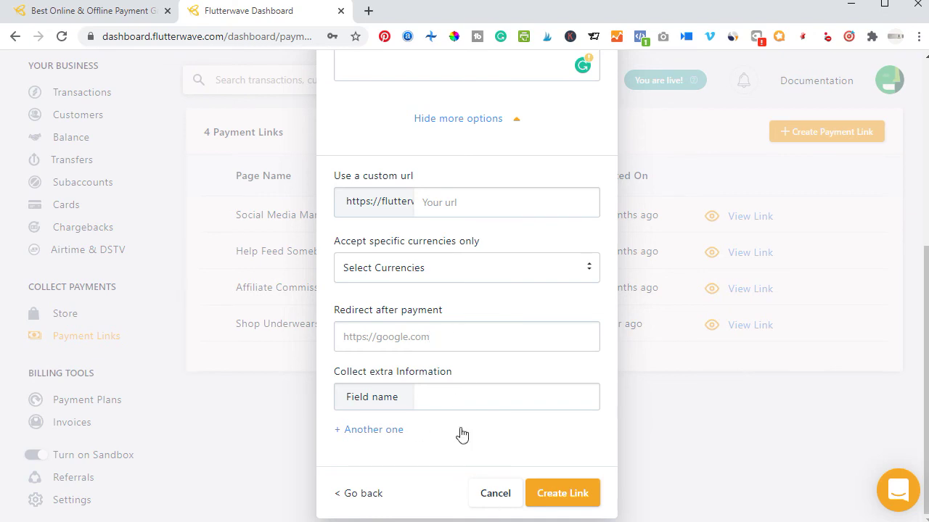
# Step: Create the "Example" single charge payment link with the entered details, leaving the extra options blank
pyautogui.click(573, 494)
pyautogui.scroll(3, 553, 313)
pyautogui.scroll(-3, 539, 373)
pyautogui.click(569, 492)
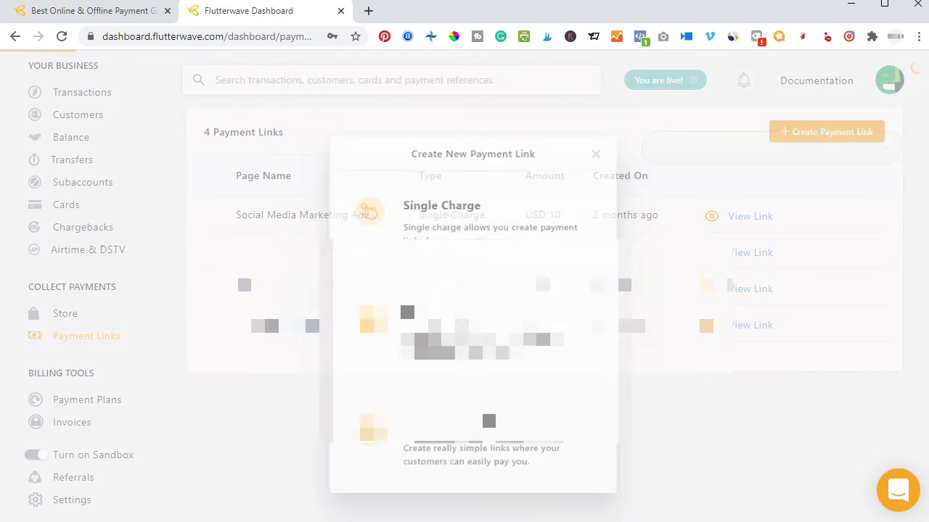
# Step: Open the Example payment link in a new browser tab and examine its name, email address and amount fields
pyautogui.moveTo(315, 211)
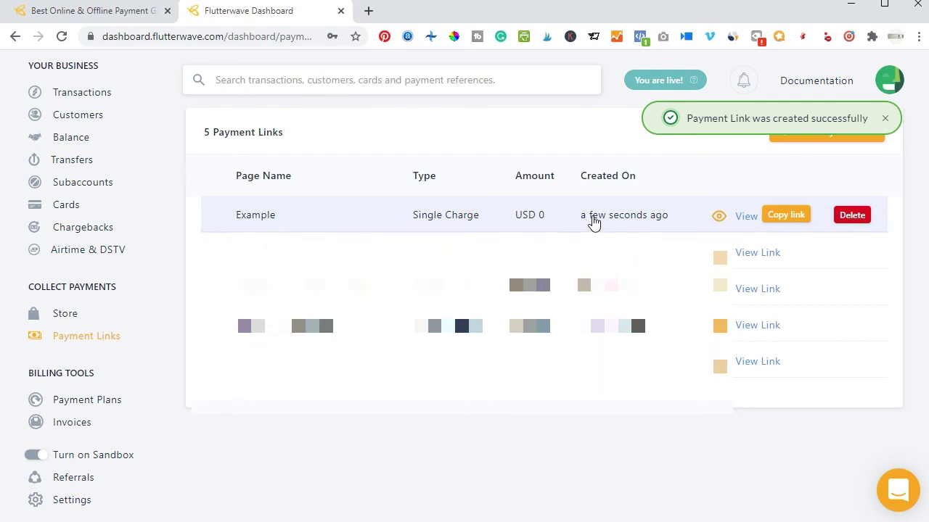
pyautogui.rightClick(745, 217)
pyautogui.click(755, 228)
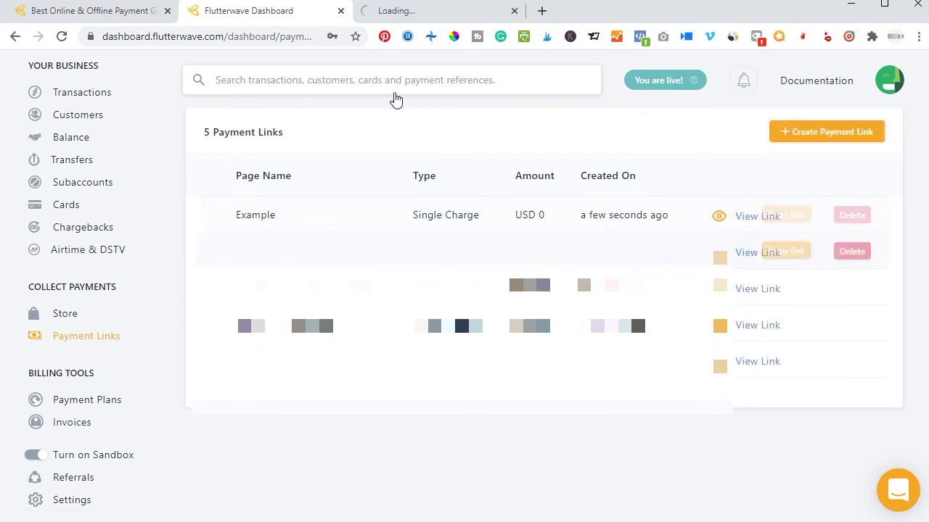
pyautogui.click(411, 11)
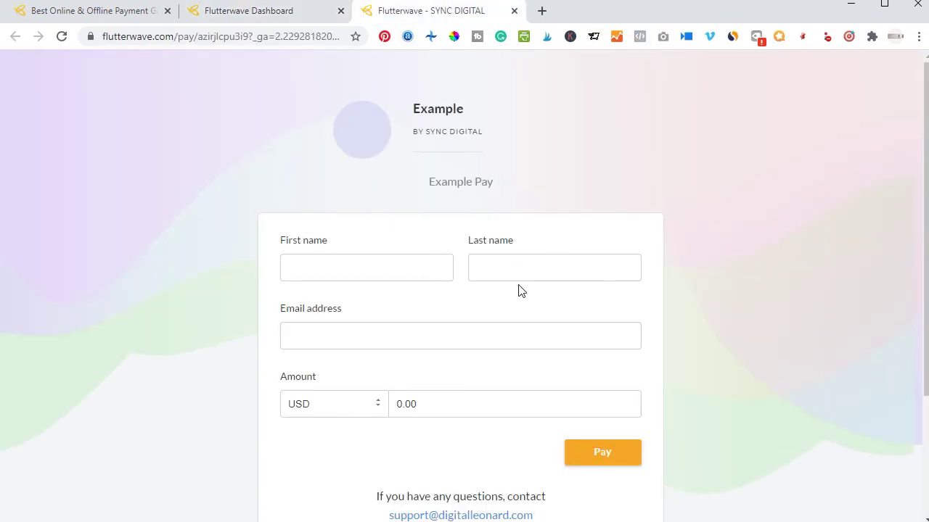
pyautogui.scroll(-1, 518, 291)
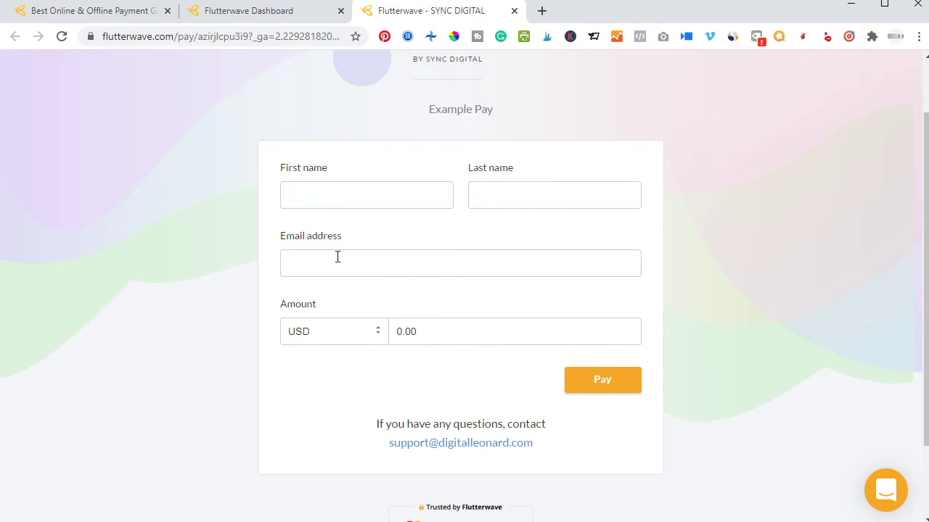
pyautogui.scroll(-1, 351, 261)
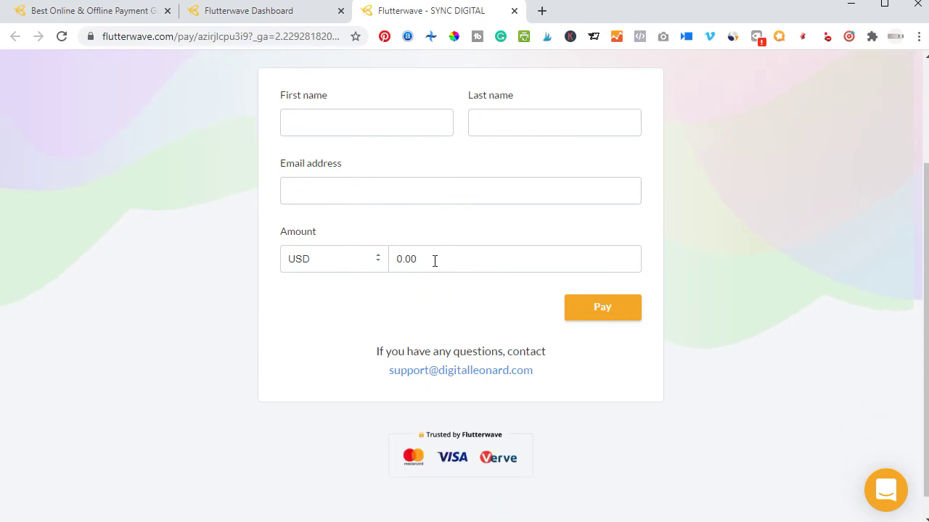
pyautogui.click(435, 258)
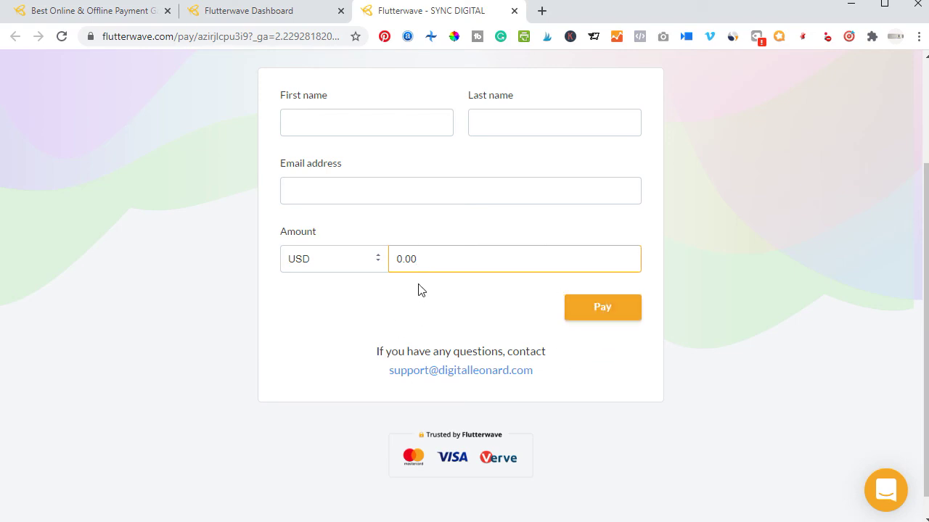
# Step: Check the Example link's view and copy options in the dashboard's payment links list, and return to its payment page
pyautogui.click(253, 19)
pyautogui.moveTo(754, 325)
pyautogui.moveTo(759, 220)
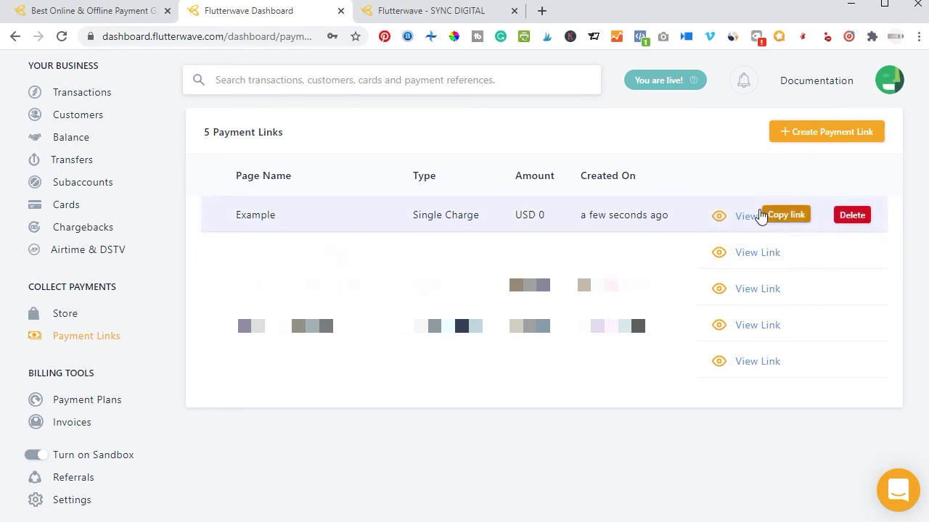
pyautogui.click(400, 15)
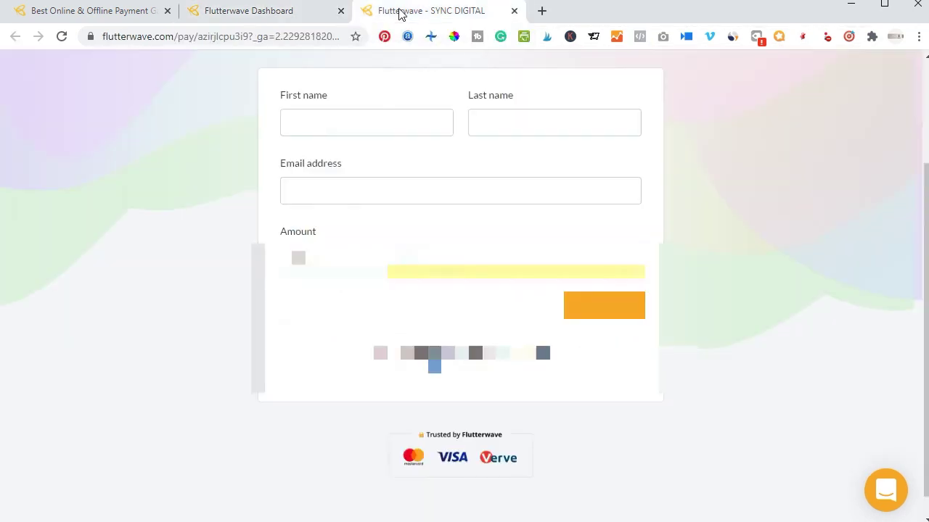